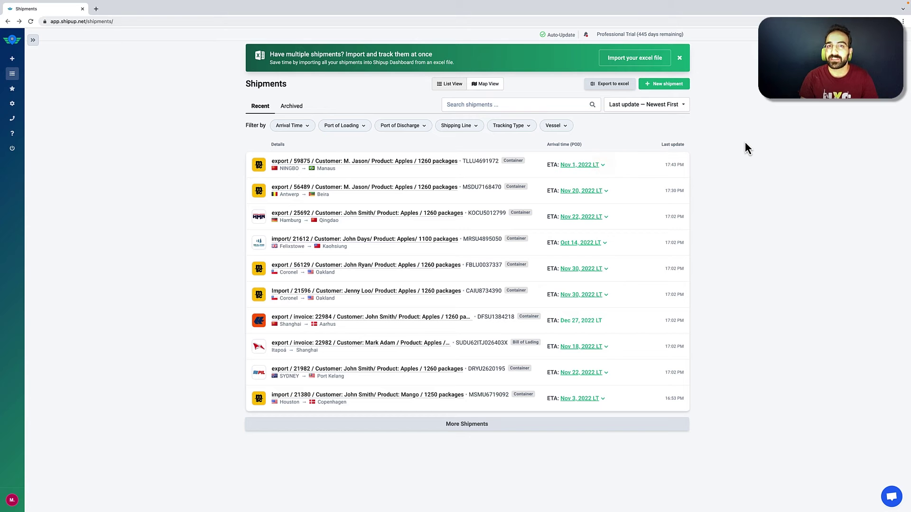
Track container GESU9533290 with Hapag-Lloyd selected as the shipping line.
click(669, 93)
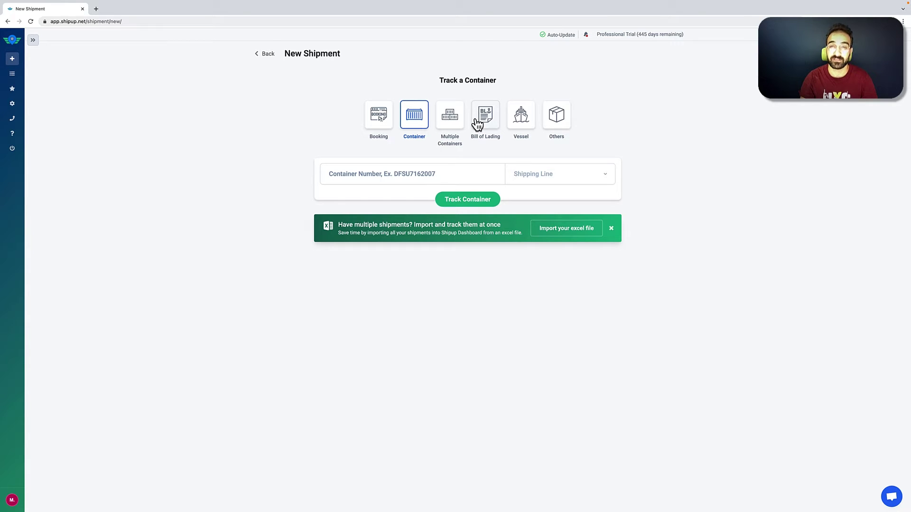
click(410, 168)
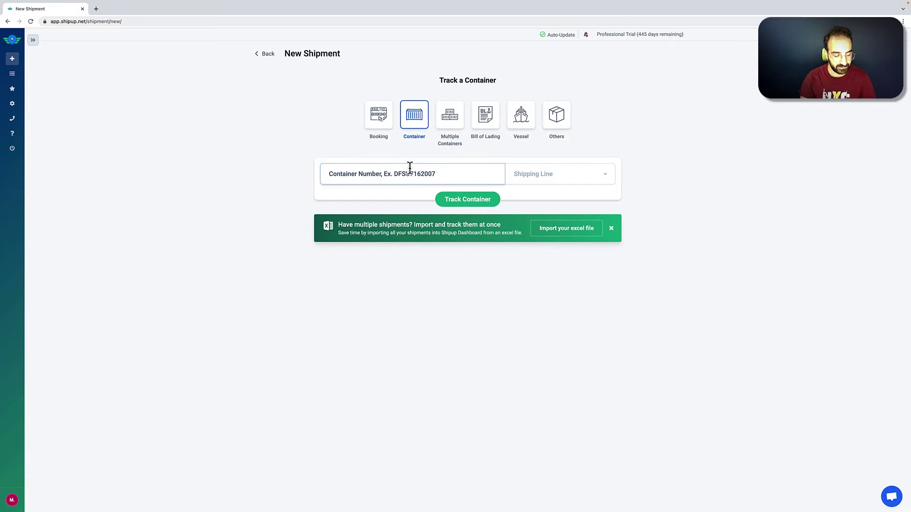
text(GESU9533290)
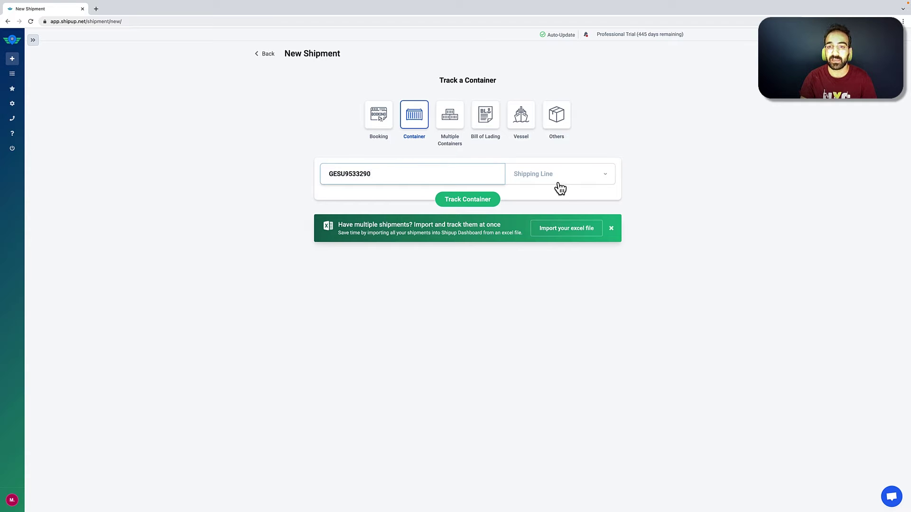
click(632, 177)
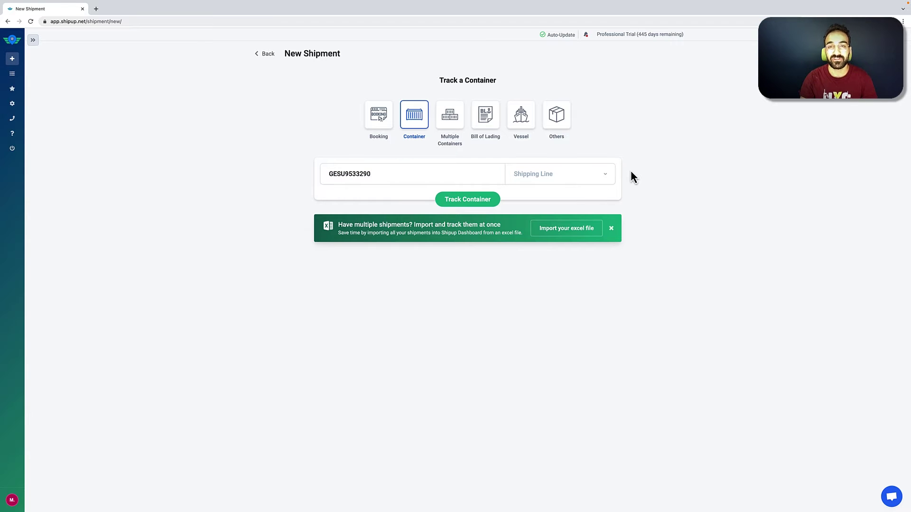
click(593, 173)
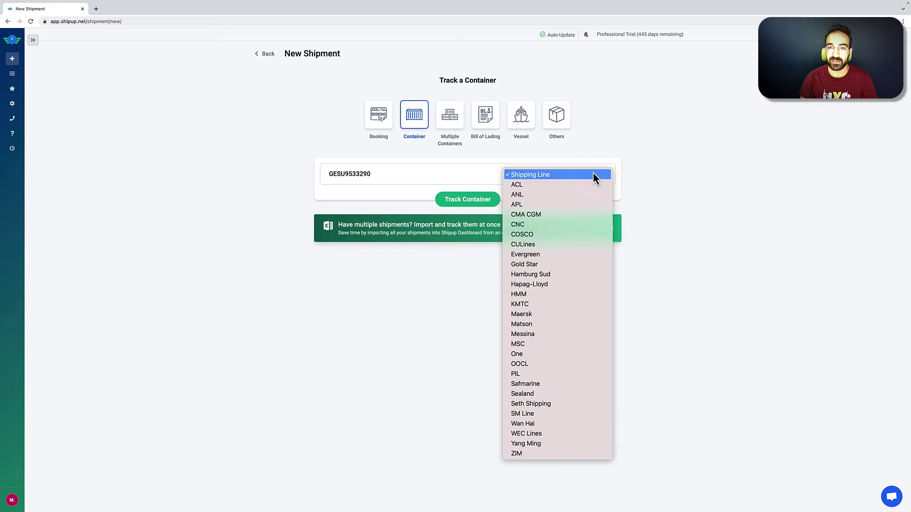
click(558, 283)
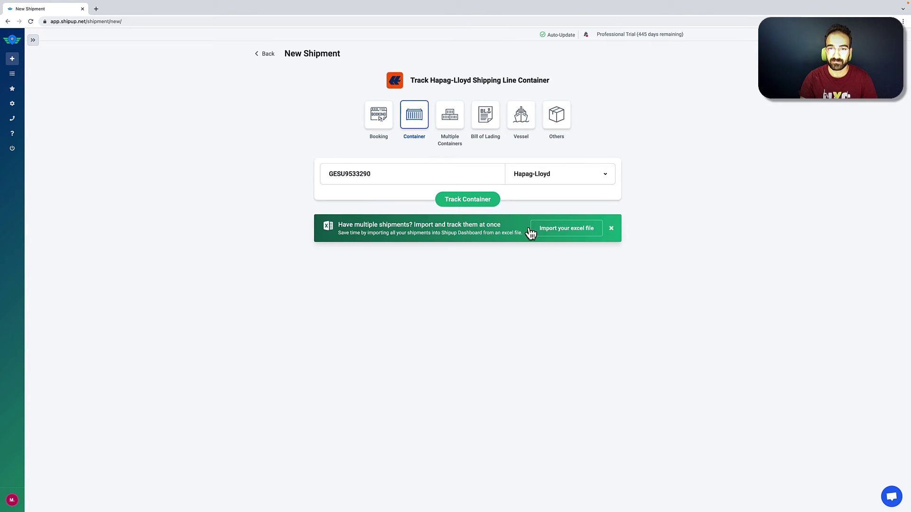
click(440, 202)
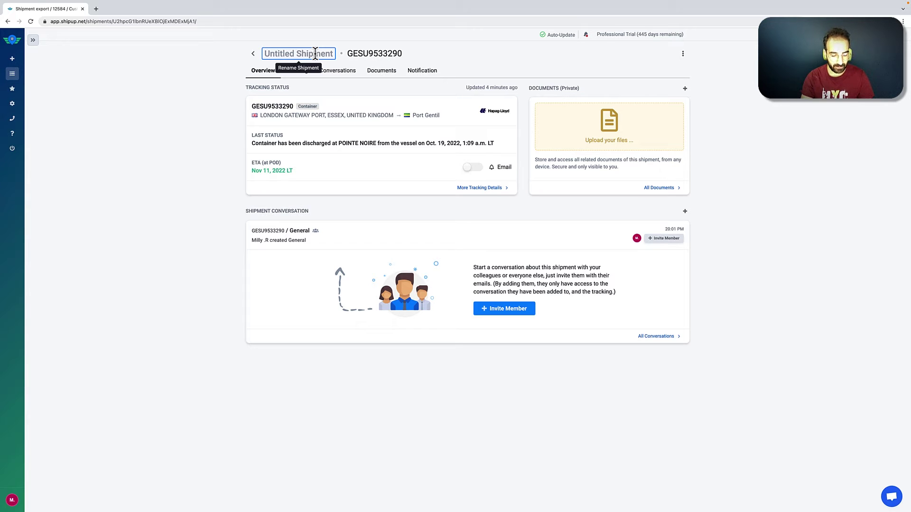
key(ctrl+v)
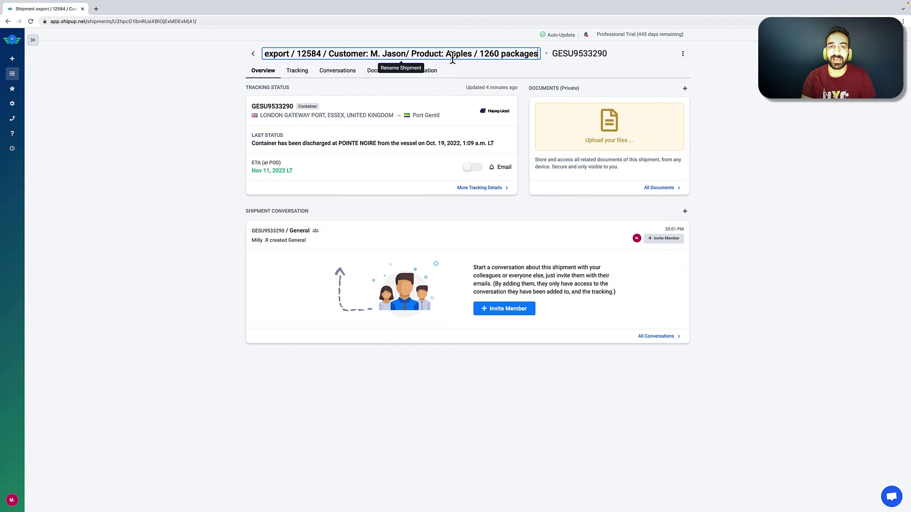
click(230, 126)
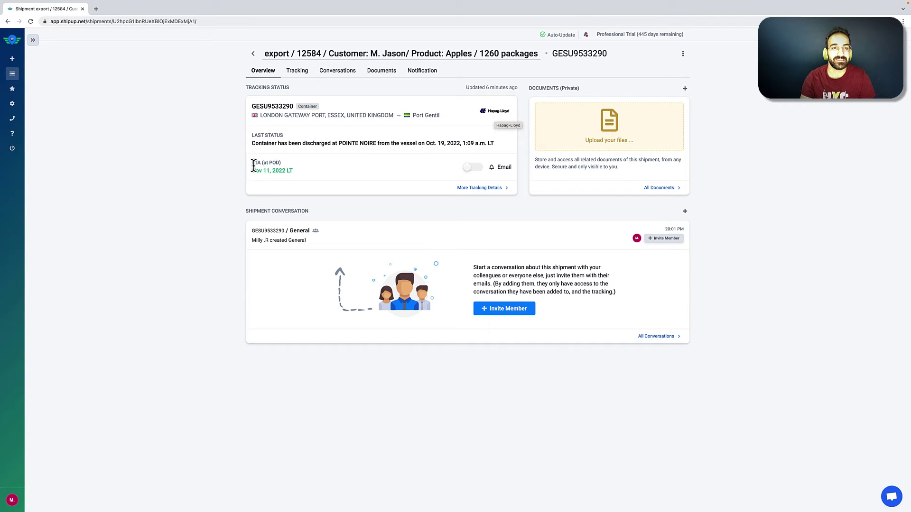
Show the full tracking details with the London Gateway to Port Gentil route and movements.
click(461, 191)
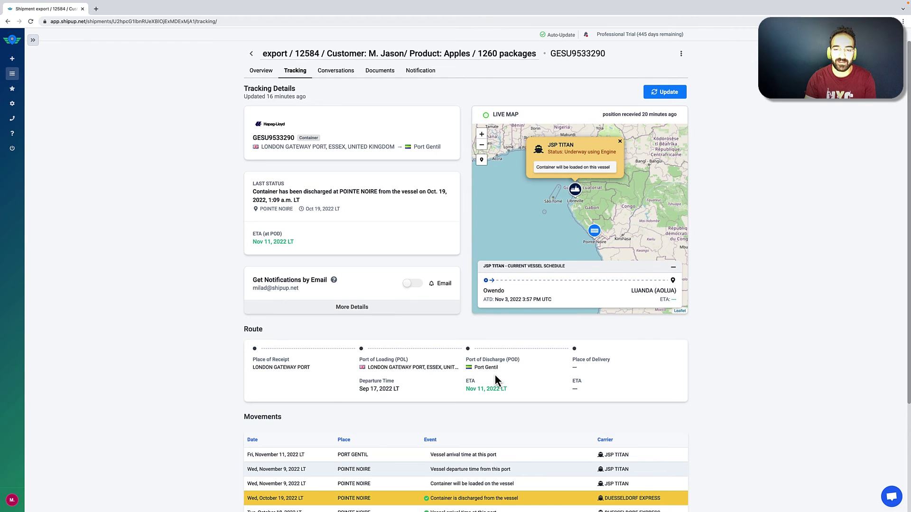
scroll(494, 375, down, 2)
scroll(495, 376, down, 1)
scroll(495, 375, down, 2)
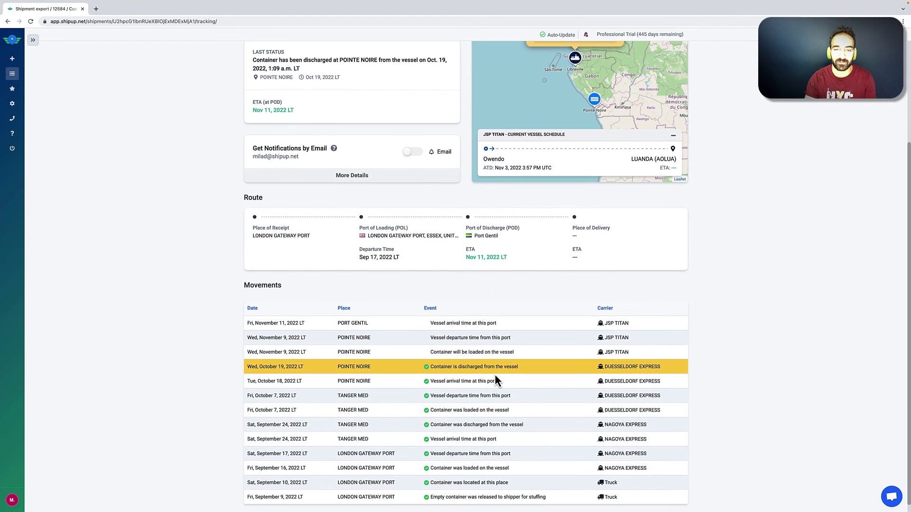
scroll(495, 376, down, 1)
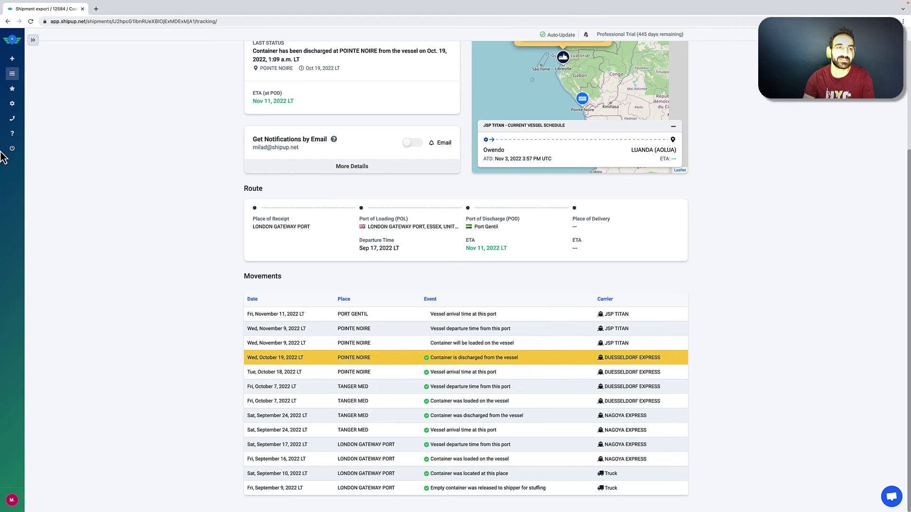
Go back to the shipments list, where the GESU9533290 shipment with ETA Nov 11, 2022 sits first.
click(15, 76)
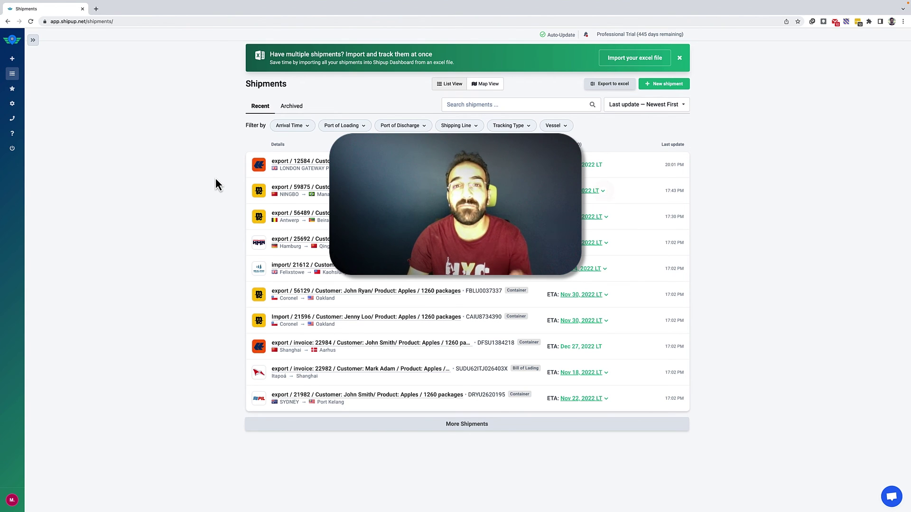
click(603, 191)
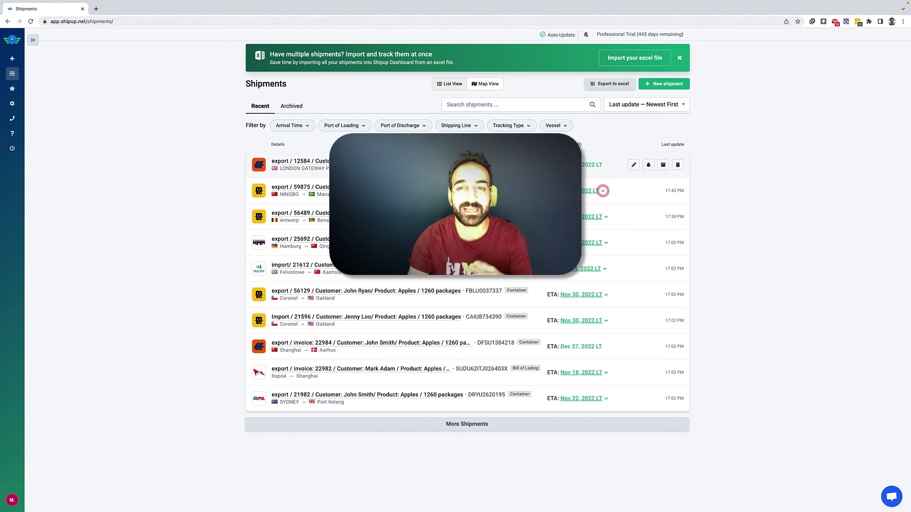